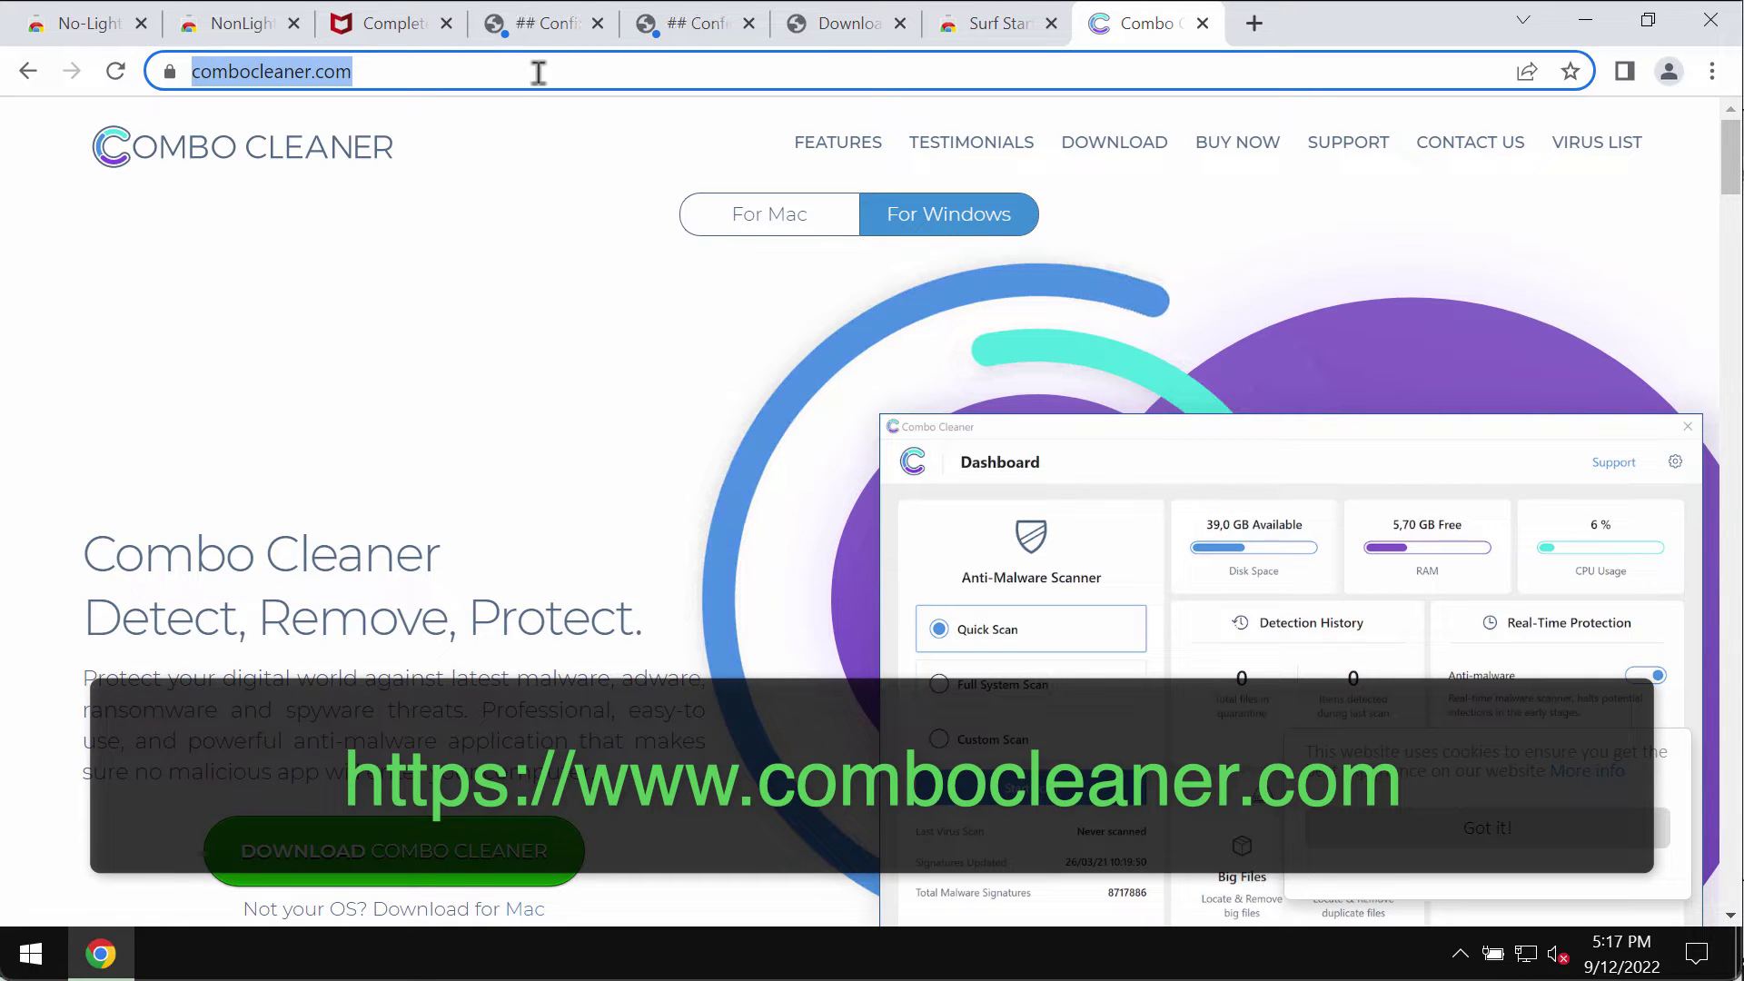
Minimize Chrome and launch Combo Cleaner from its desktop shortcut.
click(533, 81)
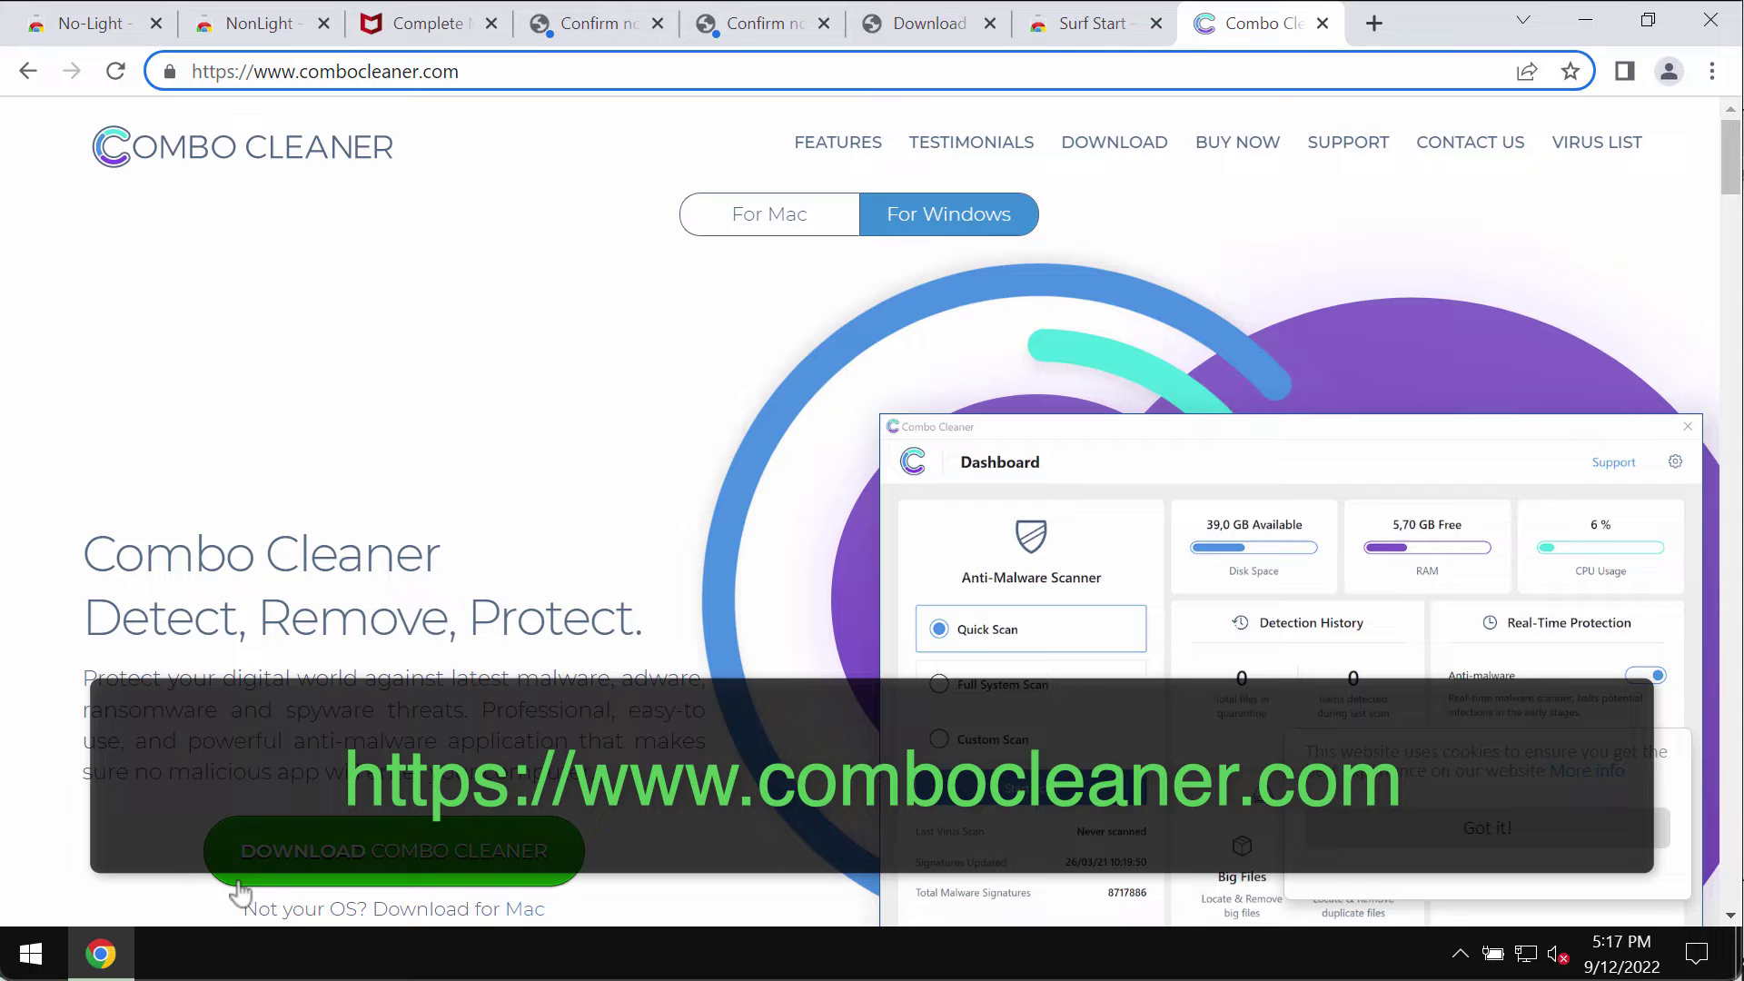
click(1574, 37)
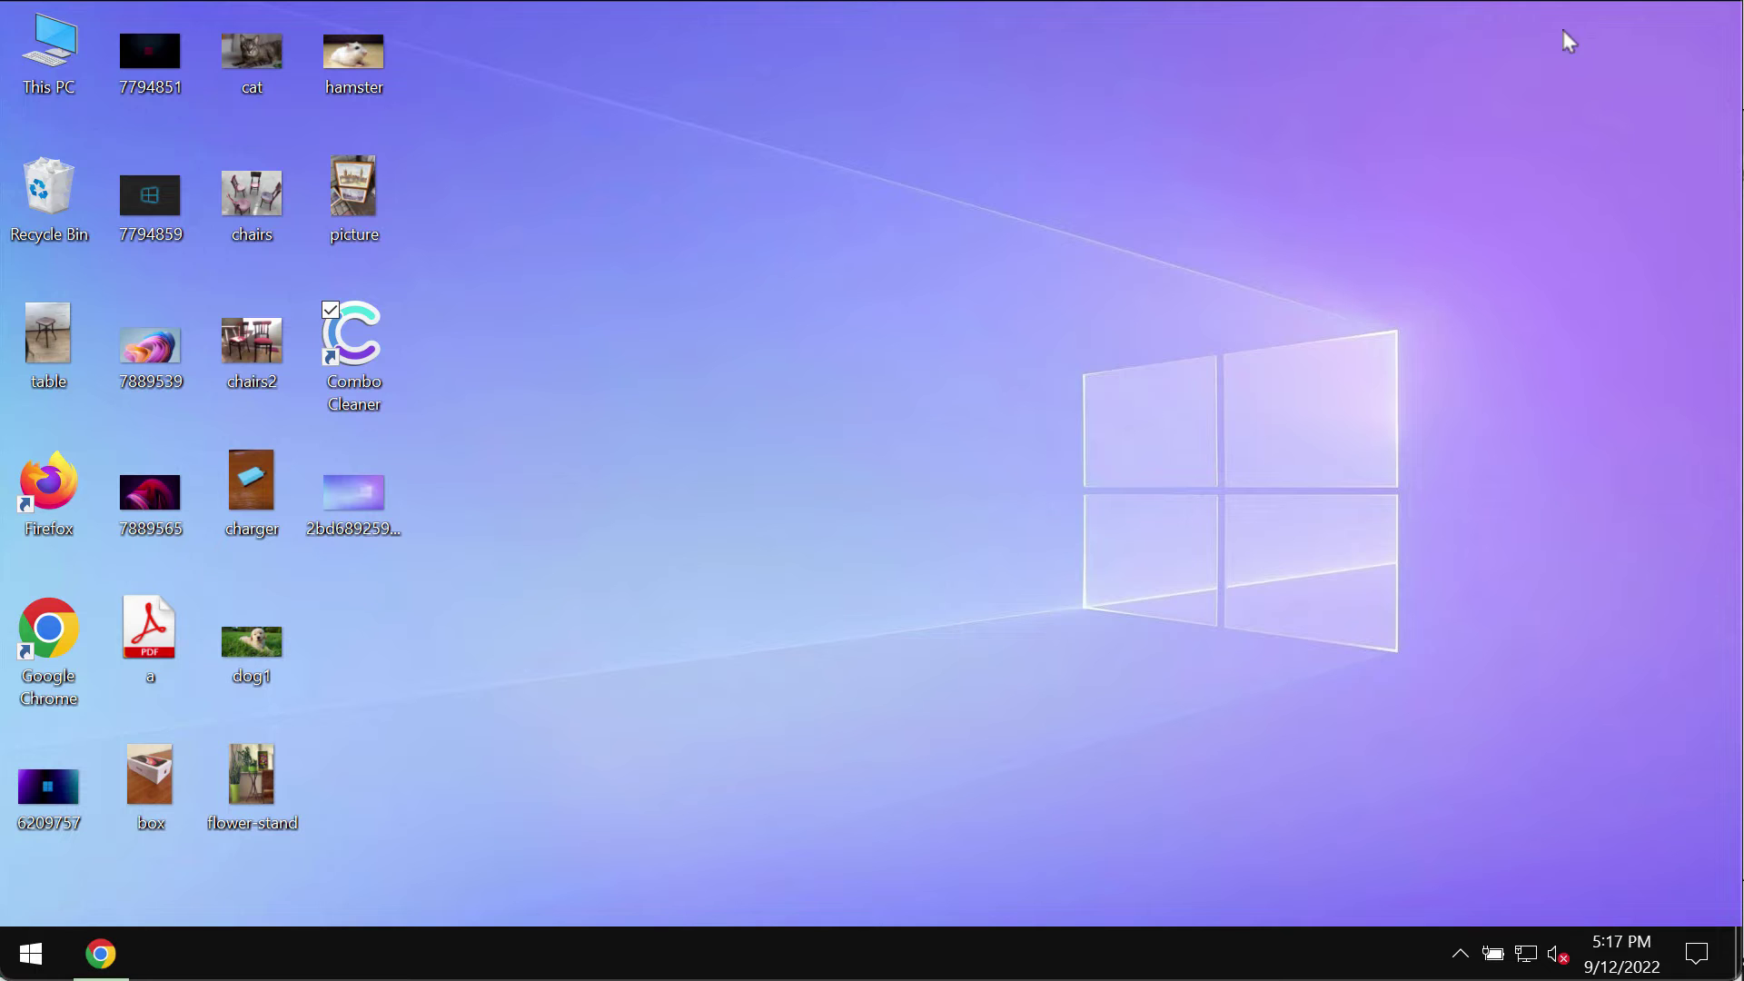
double_click(369, 375)
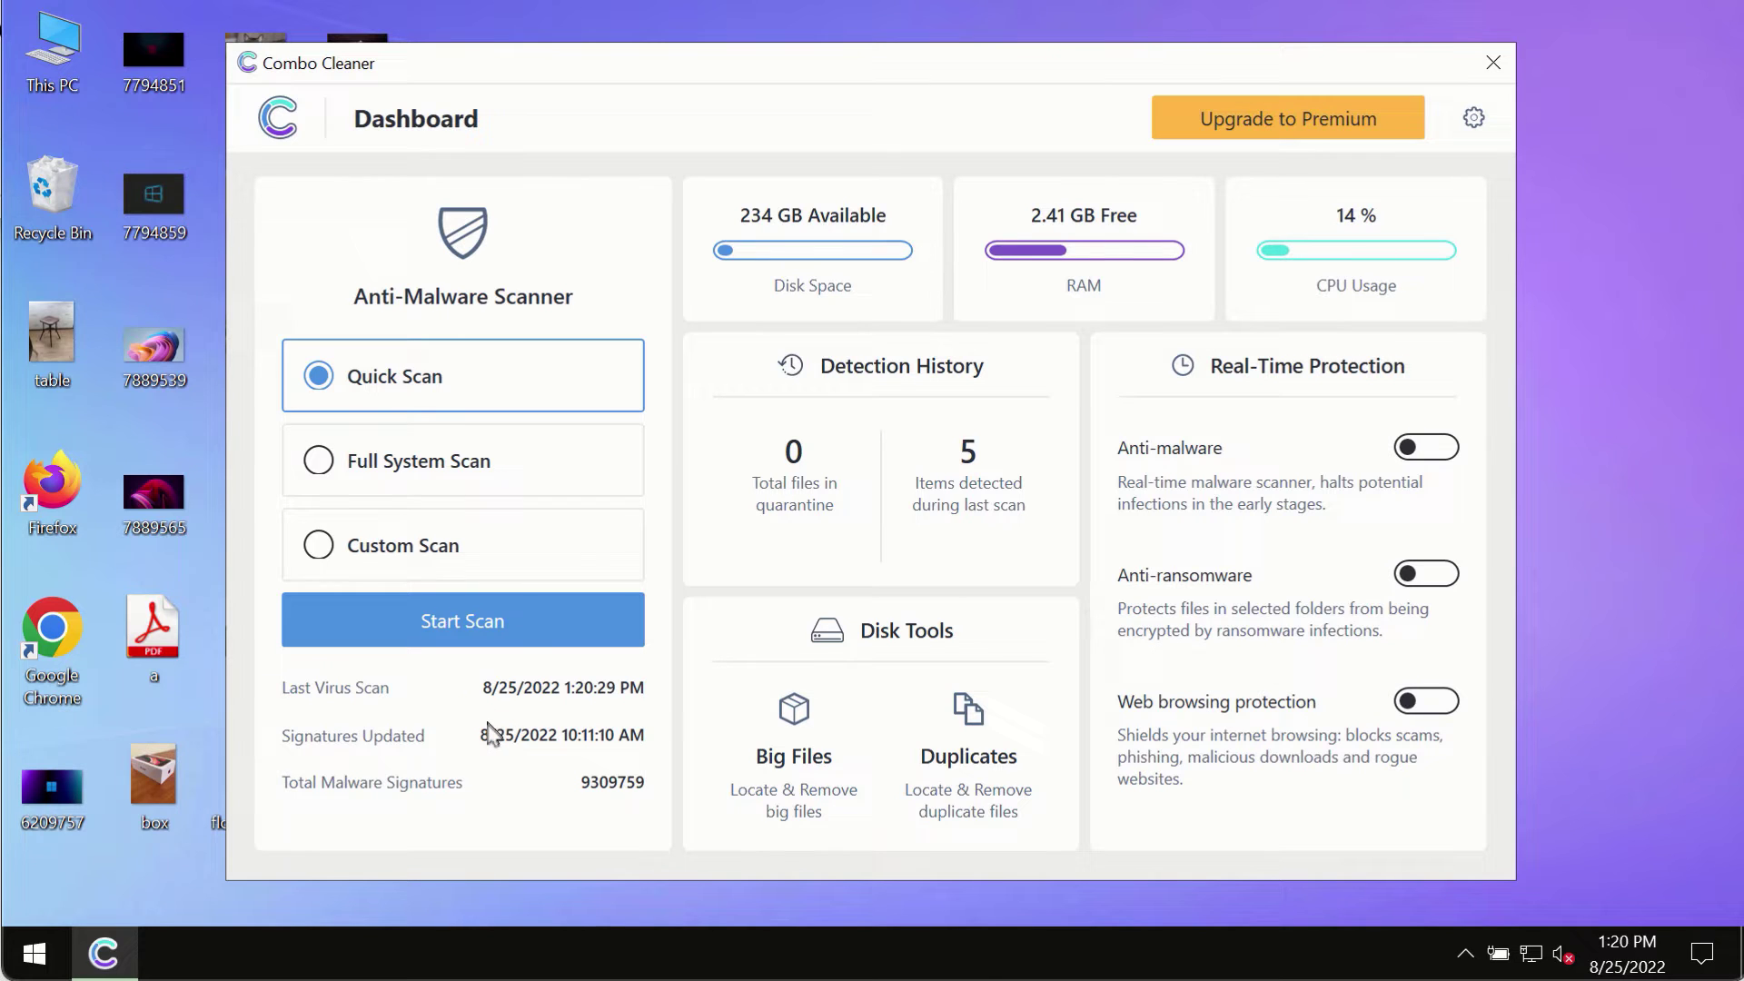
Start a Quick Scan, check the dashboard, then return to the scan's progress view.
click(484, 628)
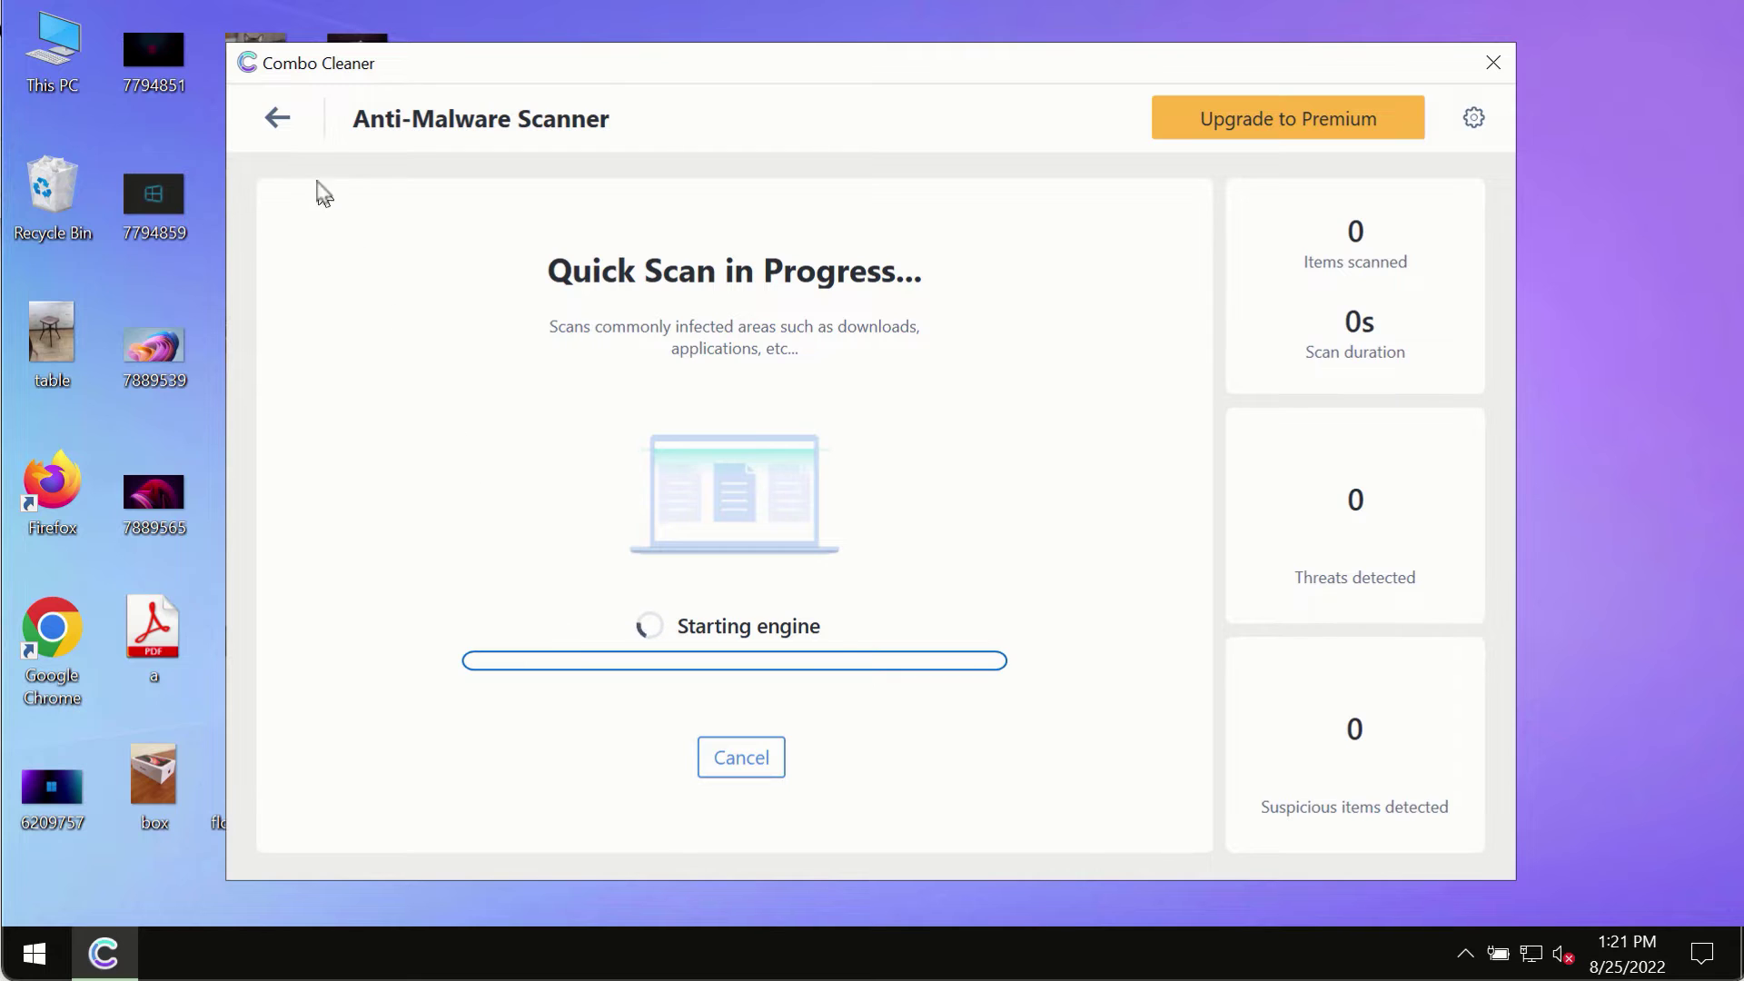
click(277, 113)
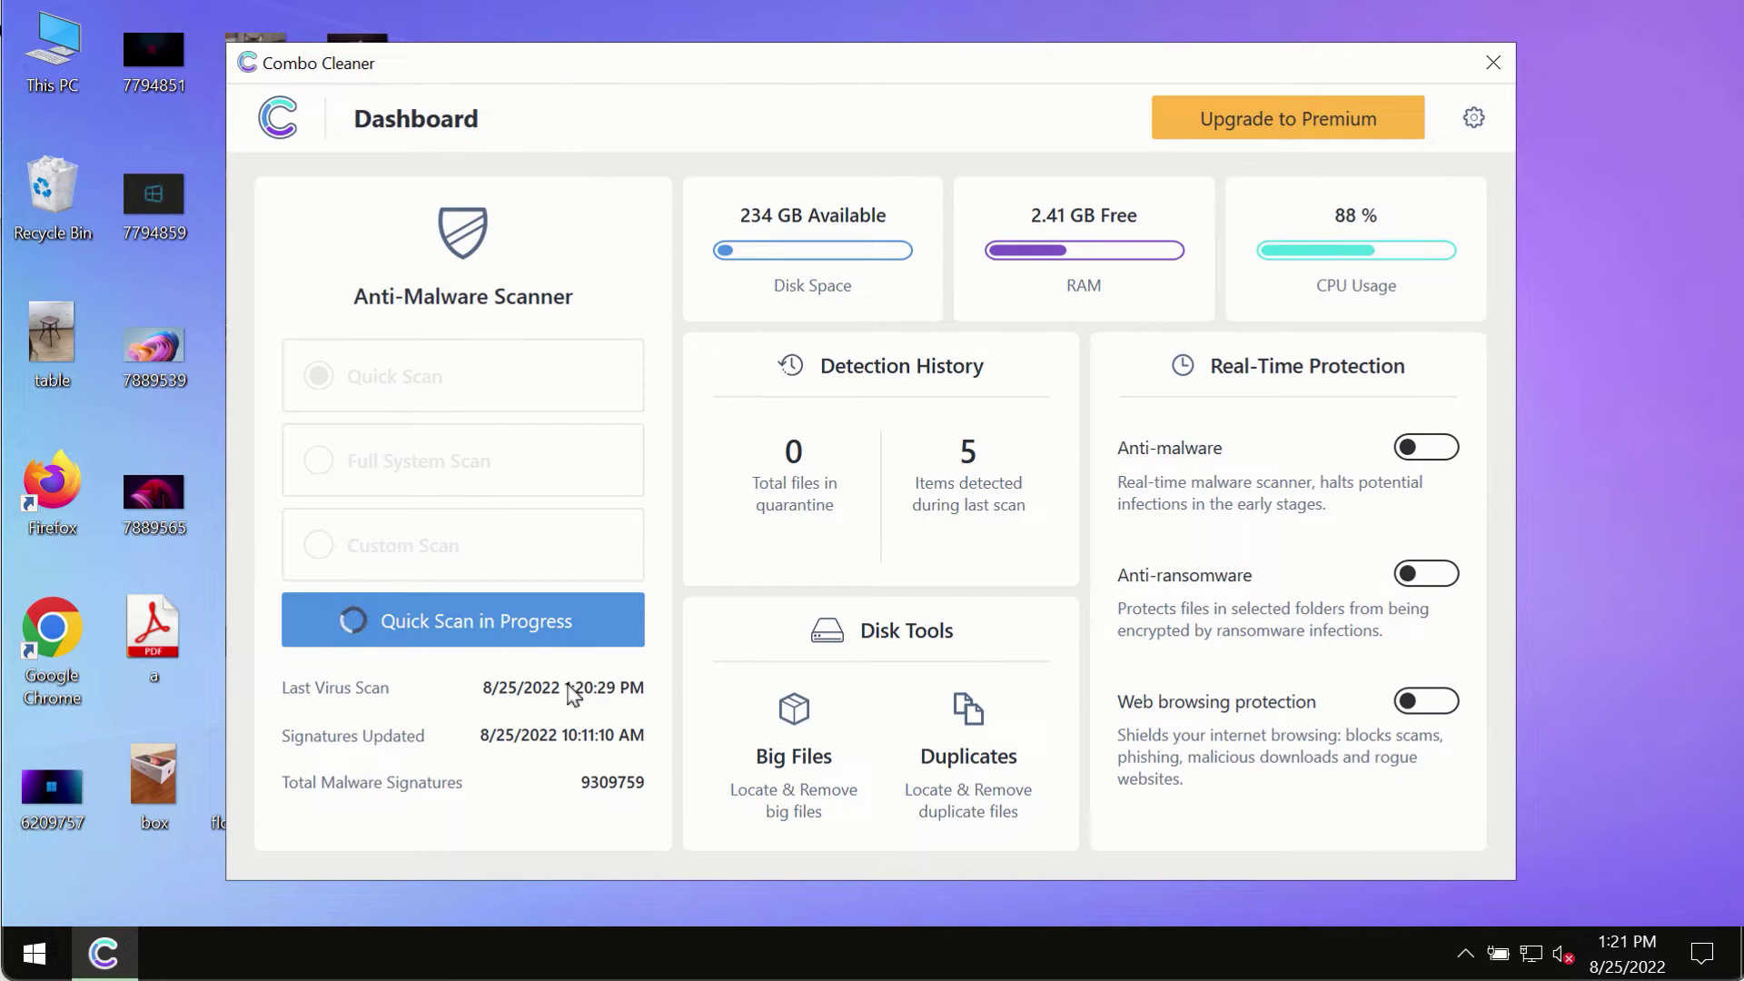
click(485, 617)
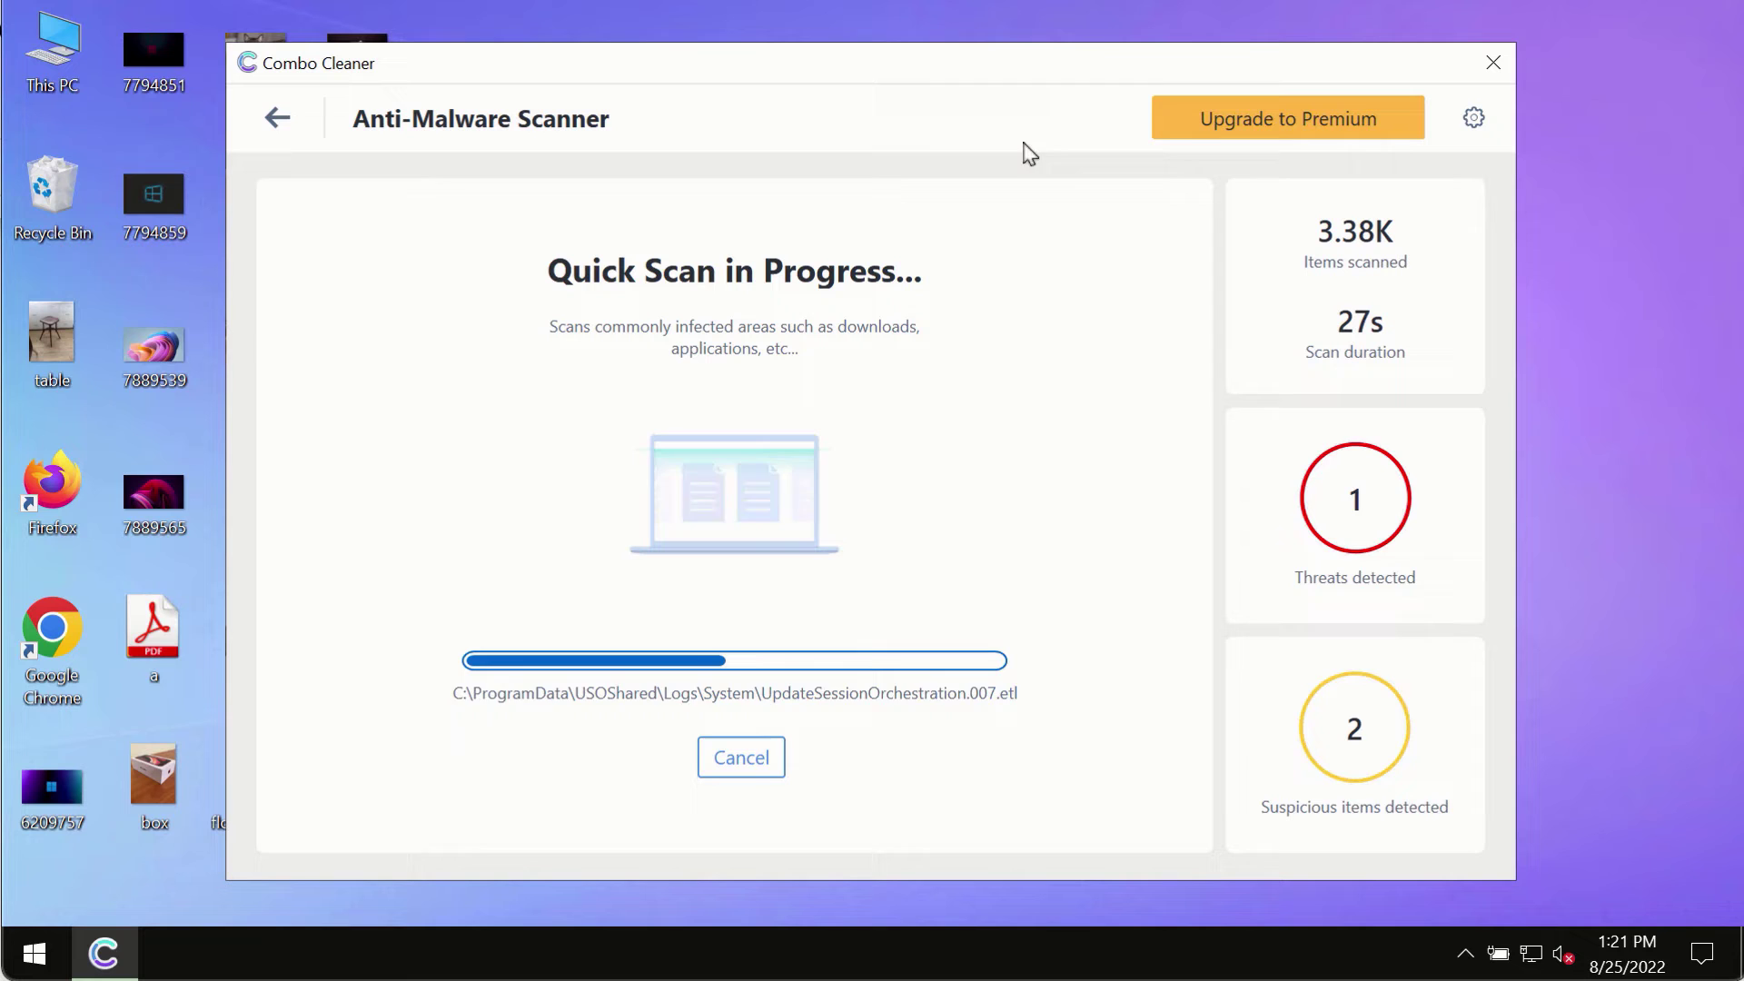
View the Anti-Ransomware section of Combo Cleaner's Settings during the scan.
click(1473, 122)
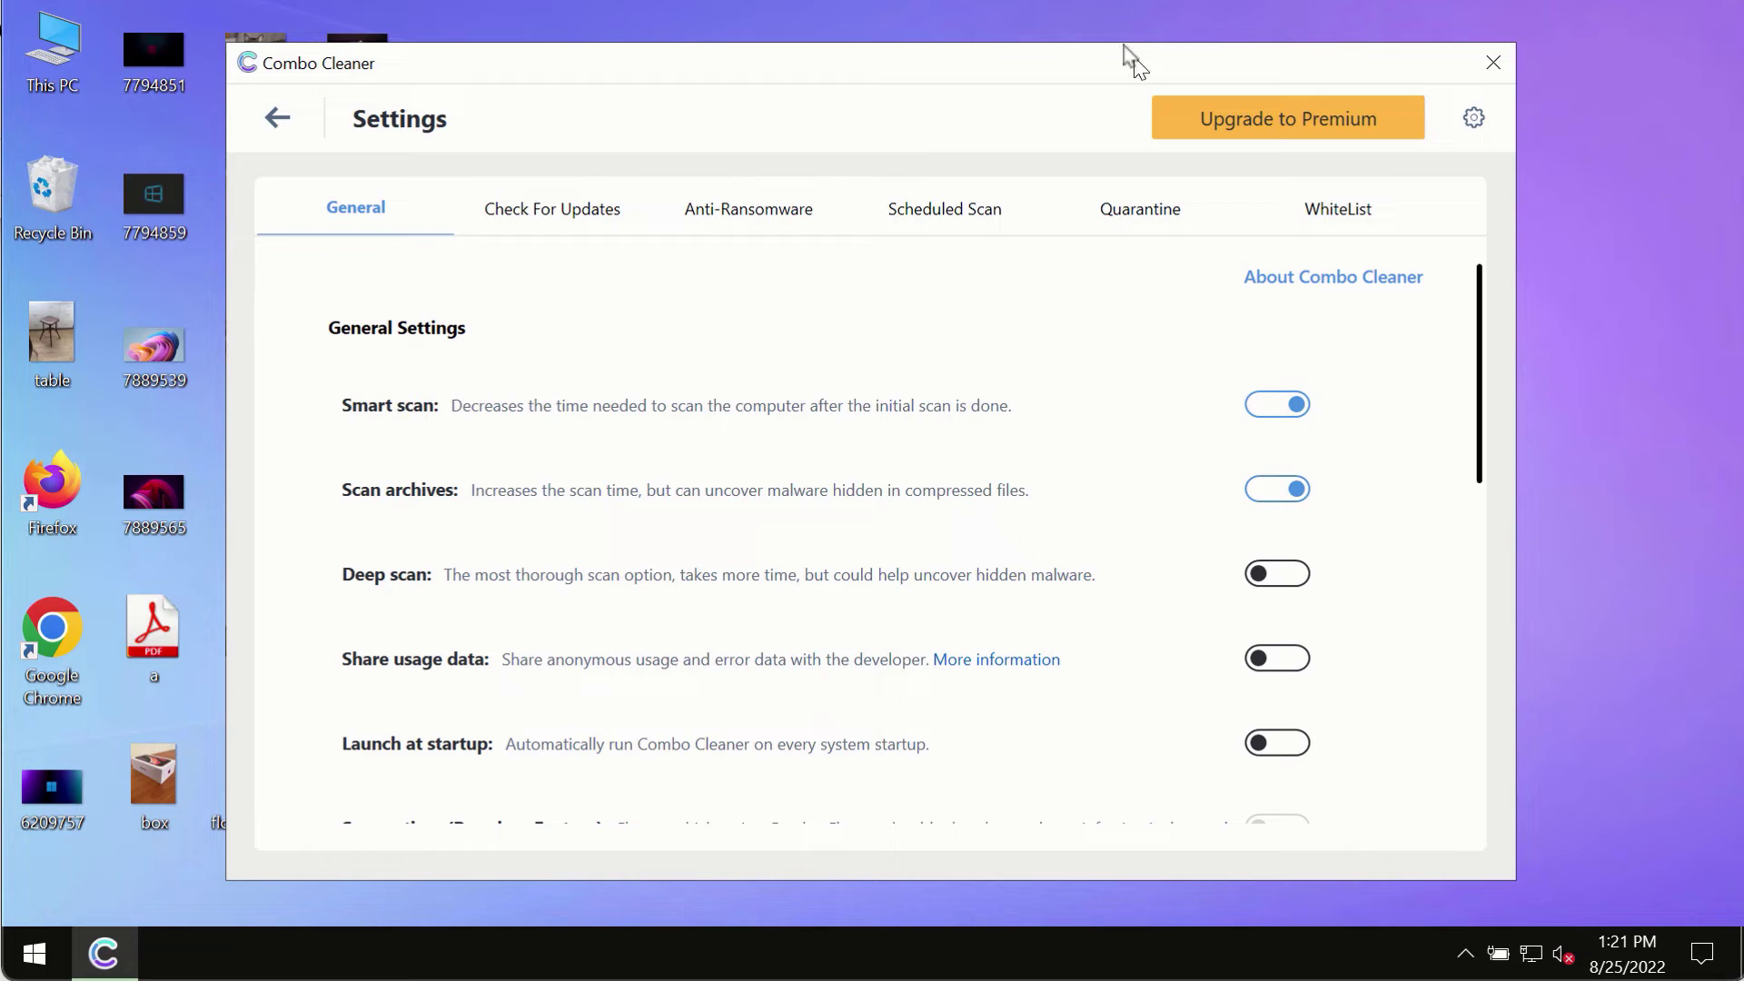
click(727, 218)
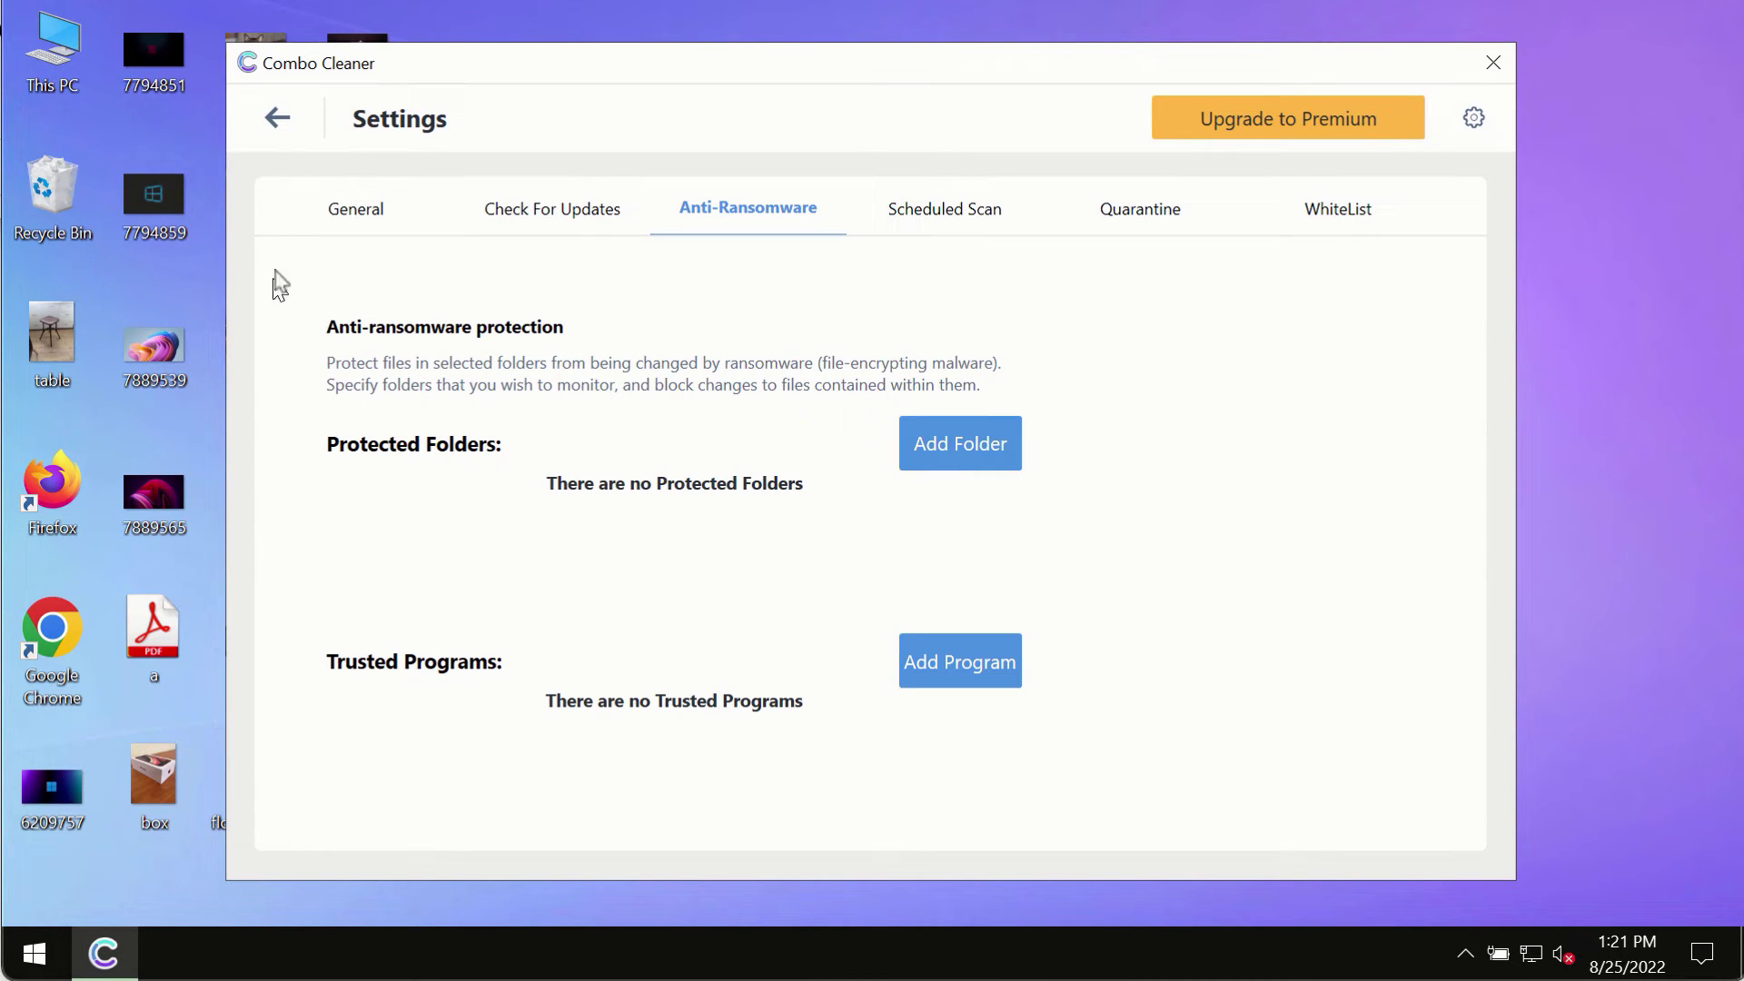
Go back to the dashboard and reopen the quick scan progress to see its results.
click(277, 120)
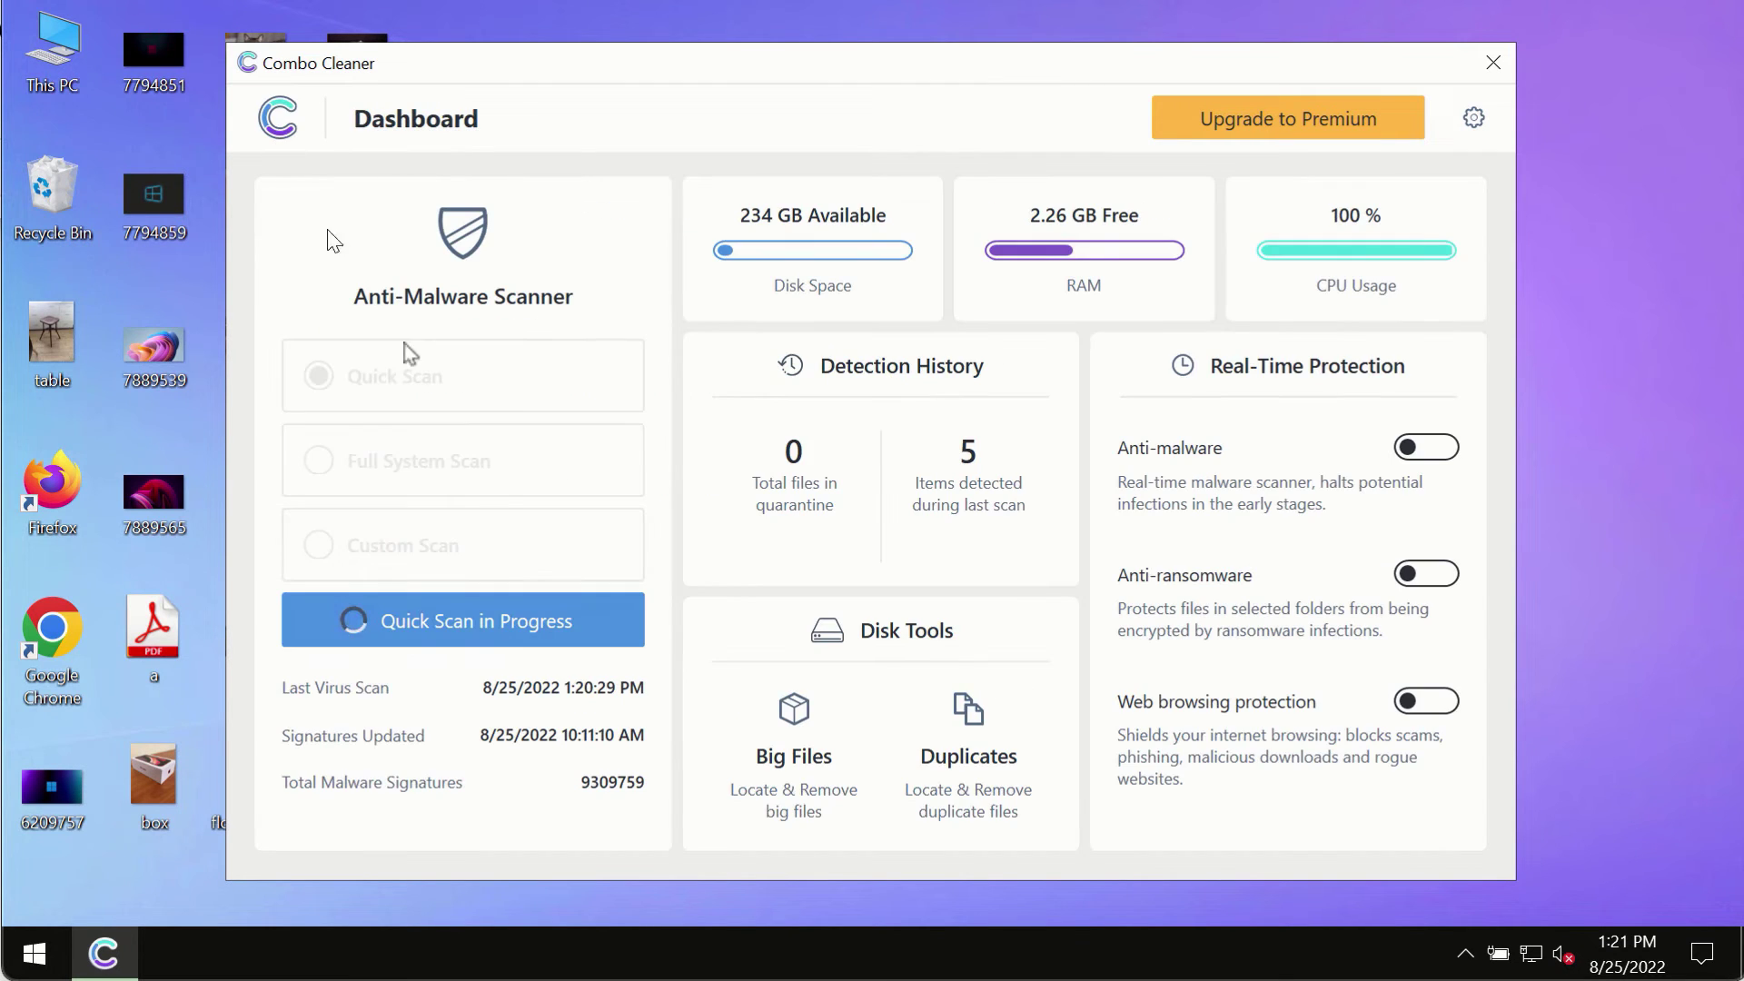
click(545, 617)
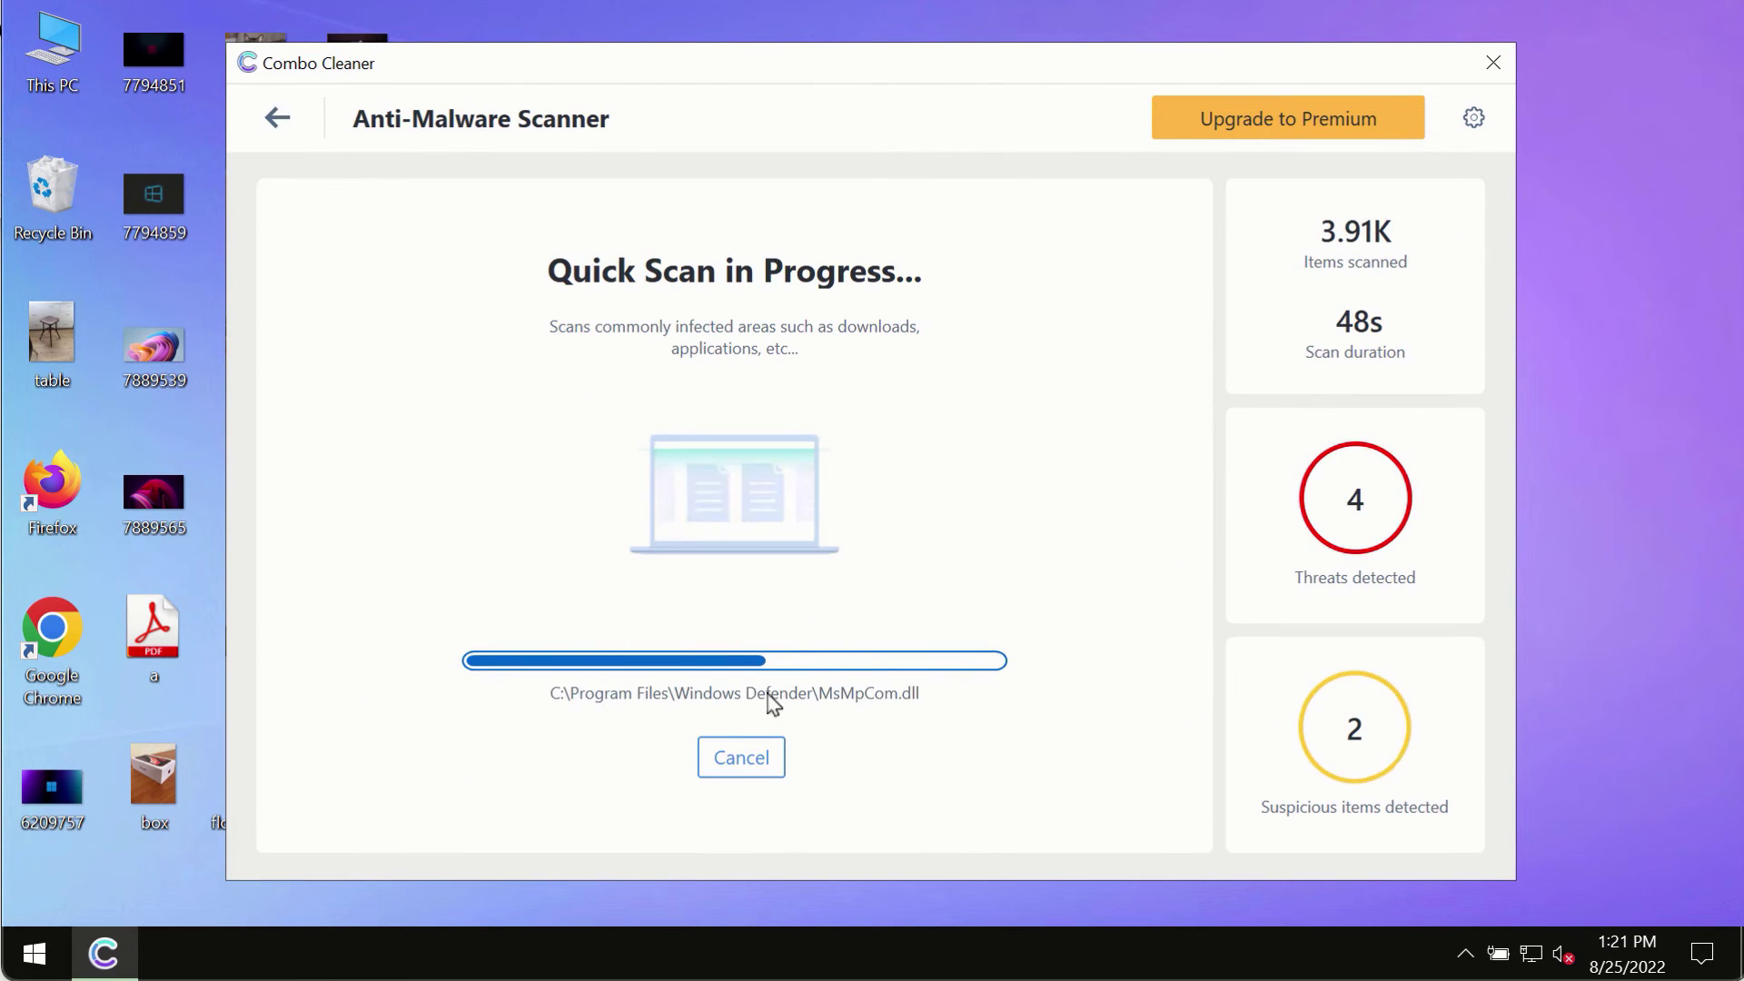